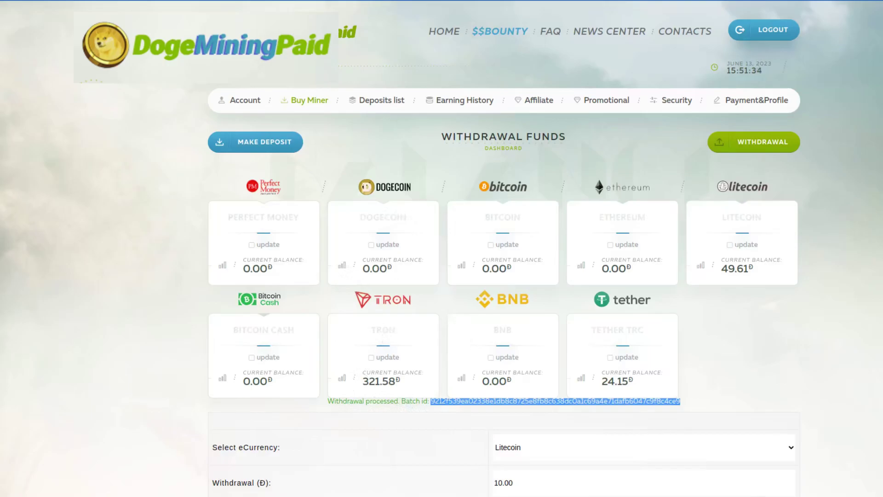
Step: Request a withdrawal in Tron with the full Tron balance of 321.58 Đ as the amount
scroll(816, 447, down, 3)
click(784, 284)
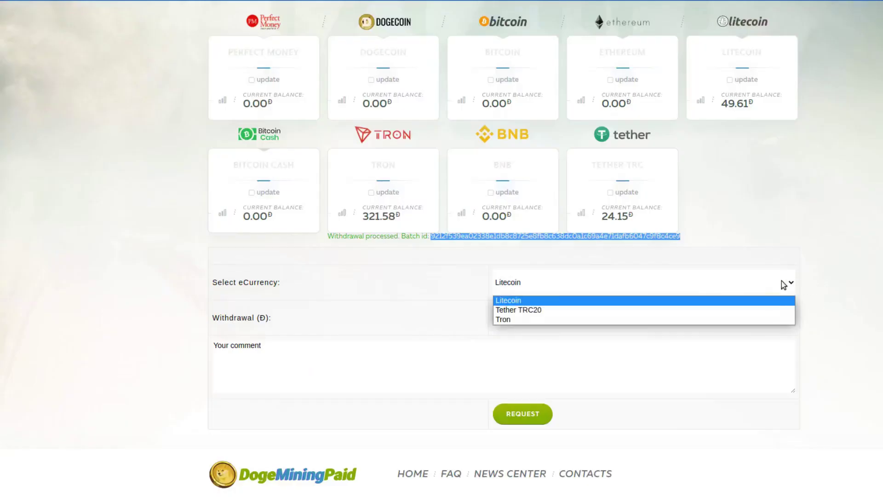
click(542, 320)
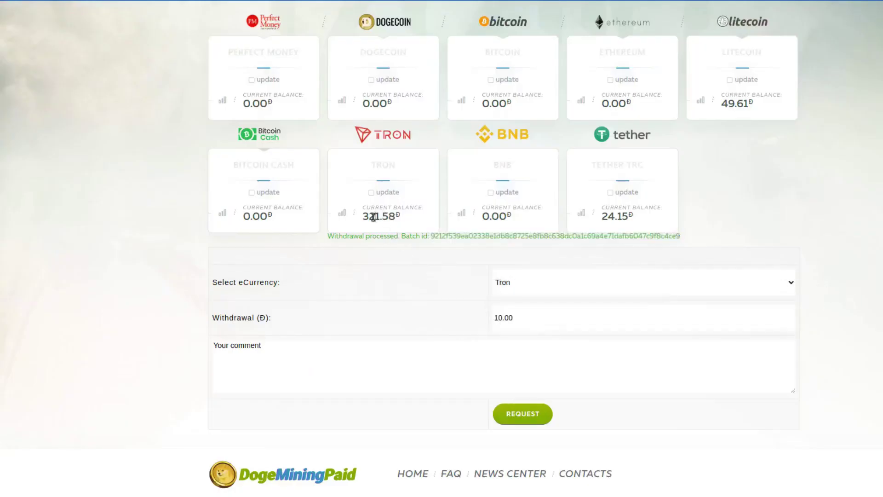
double_click(373, 217)
key(ctrl+c)
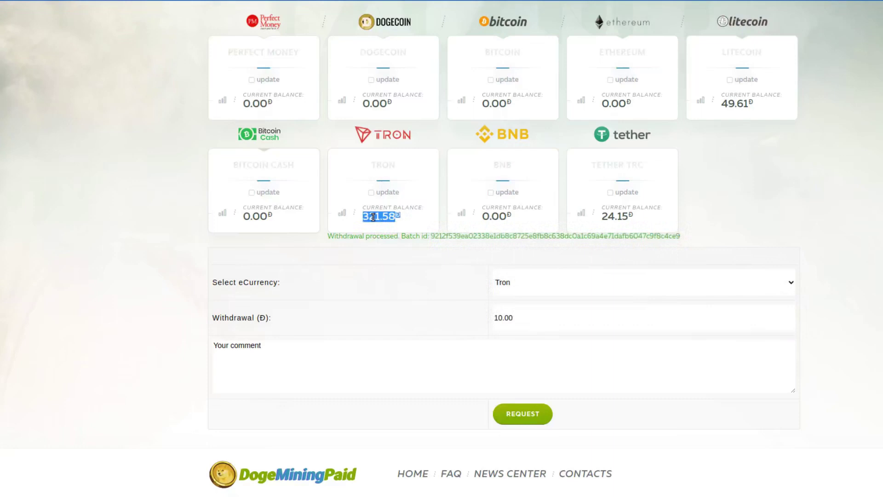
click(547, 318)
key(ctrl+a)
key(ctrl+v)
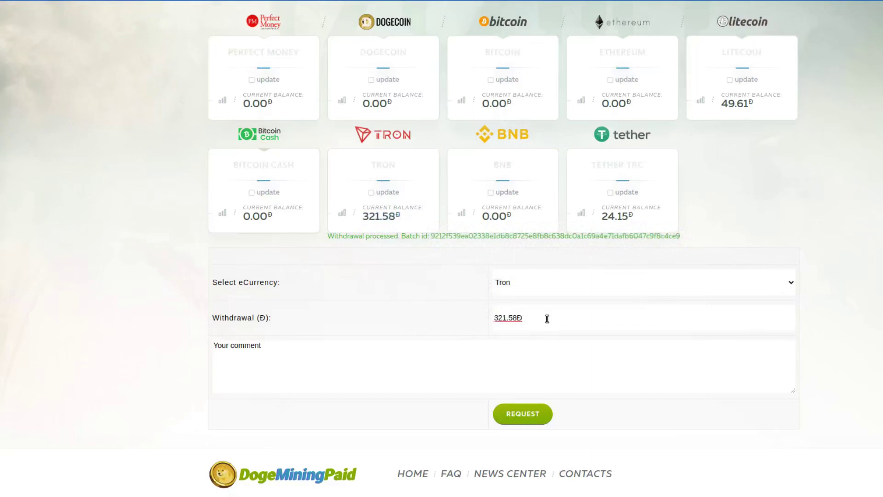
click(524, 416)
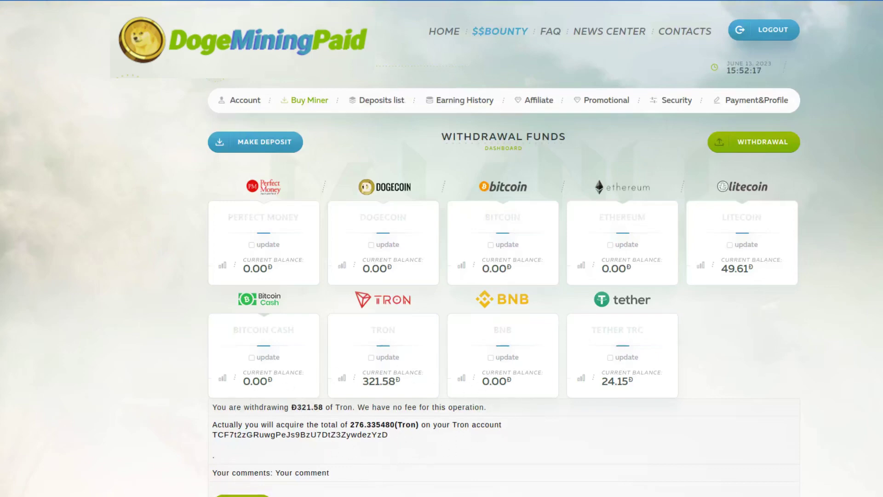
Step: Confirm the Tron withdrawal and highlight the batch ID of the processed payment
scroll(347, 341, down, 2)
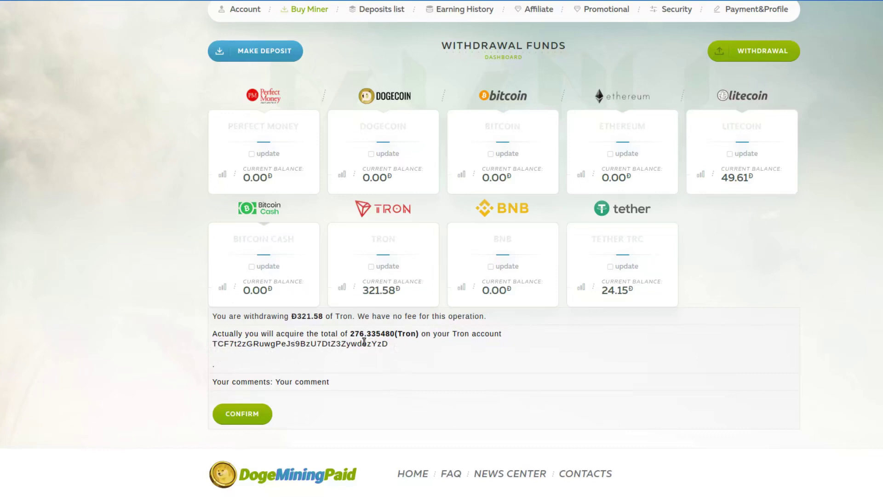
click(244, 414)
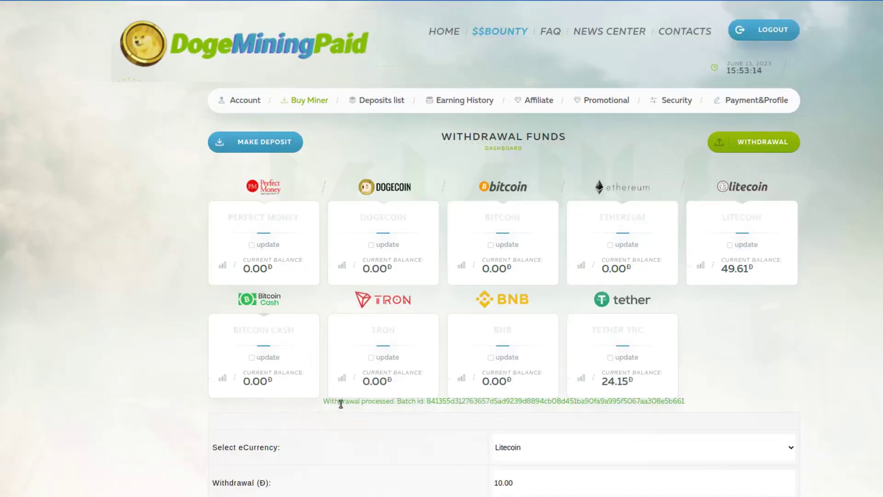
double_click(340, 404)
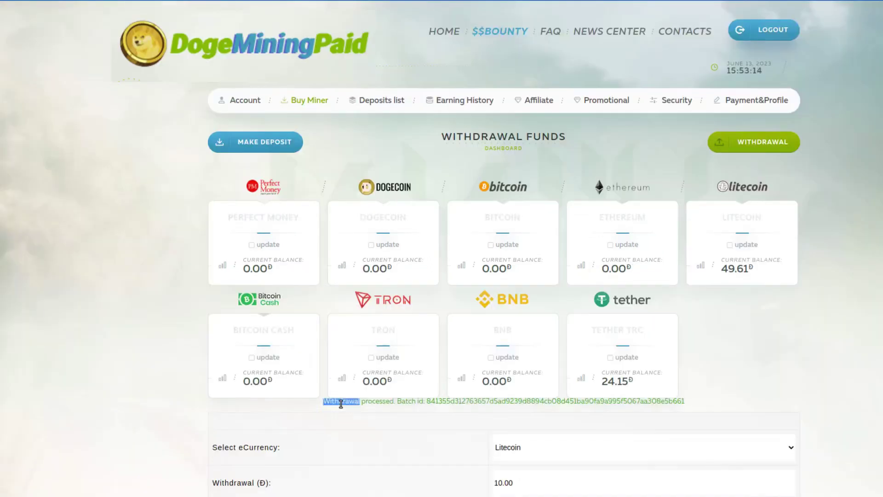
double_click(461, 402)
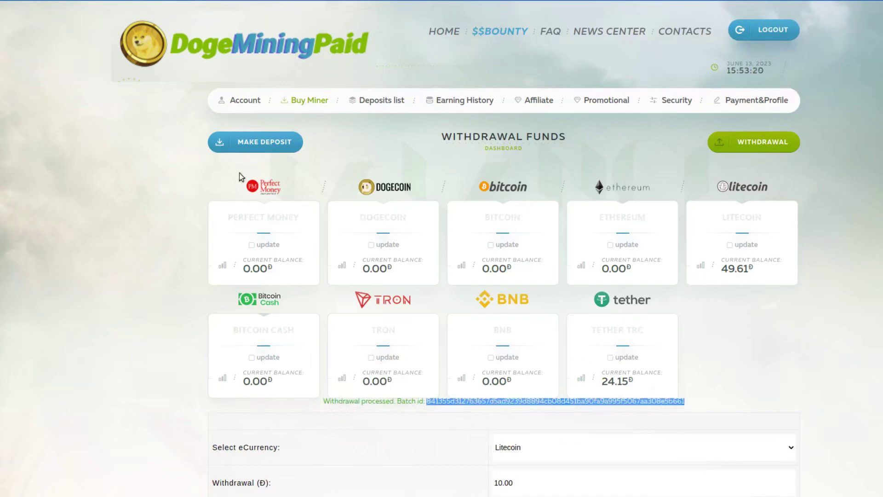
Step: Switch to BingX and view the Fondos asset list under Mis Fondos
click(242, 95)
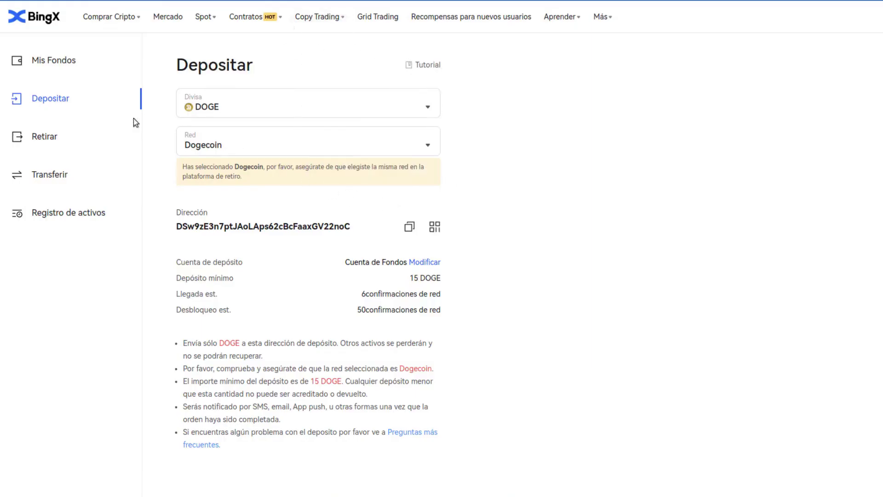
click(44, 62)
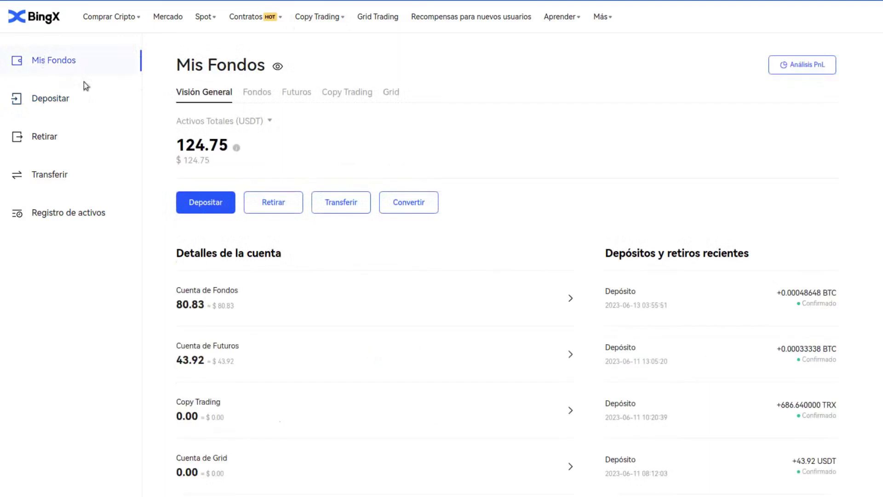
click(253, 94)
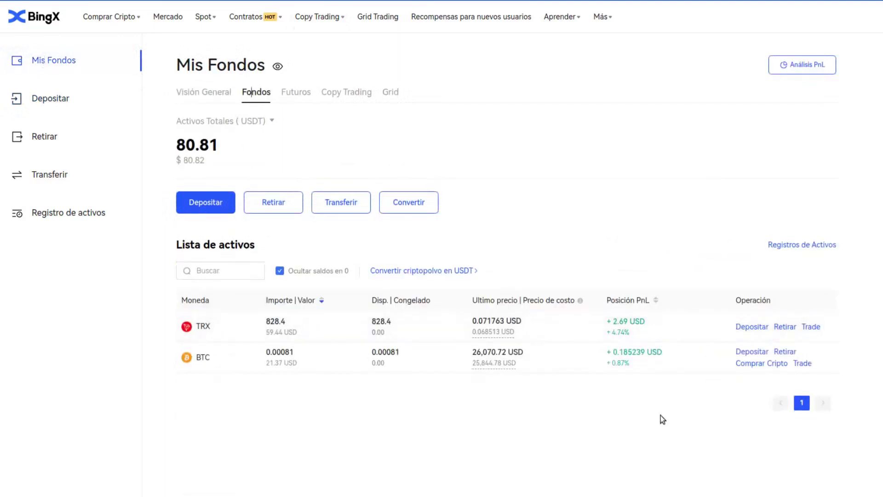
click(54, 61)
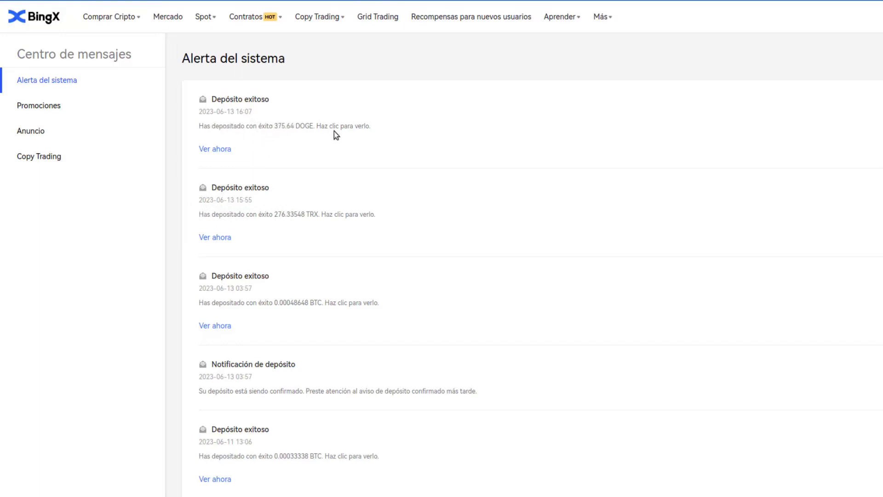
Step: Go from the system alerts back to Mis Fondos and check the Fondos account's assets
mouse_move(828, 16)
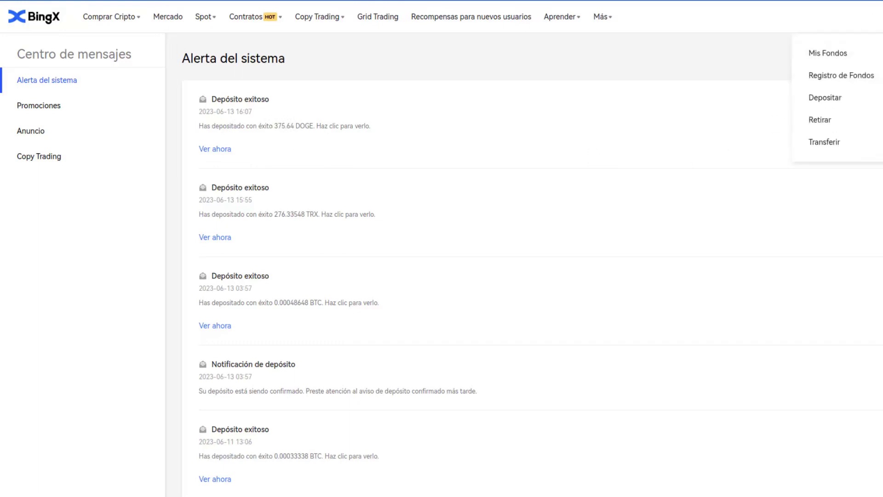
click(856, 52)
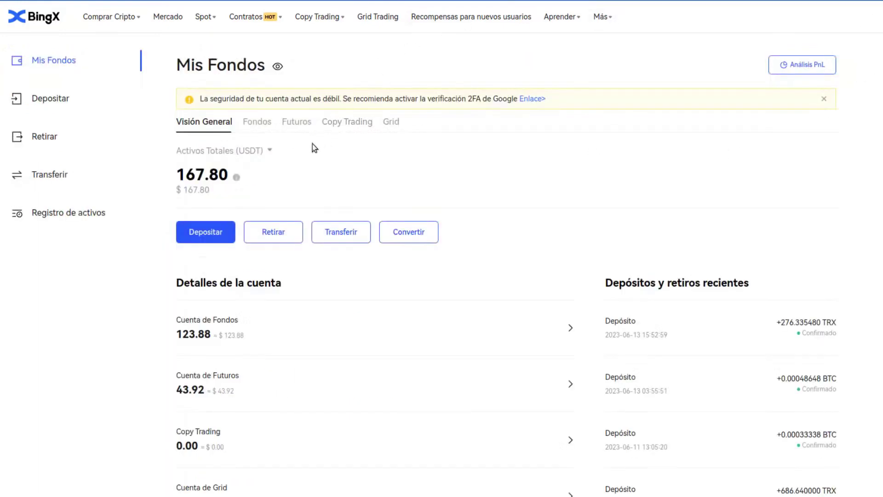
click(256, 122)
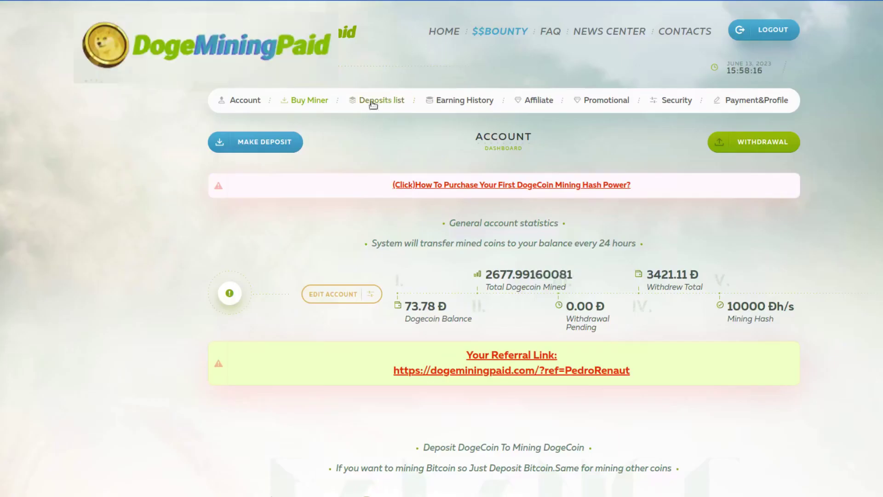
Step: Switch to DogeMiningPaid and place a deposit order for the 500 DogeCoin Manager mining plan, paid from Dogecoin
click(311, 102)
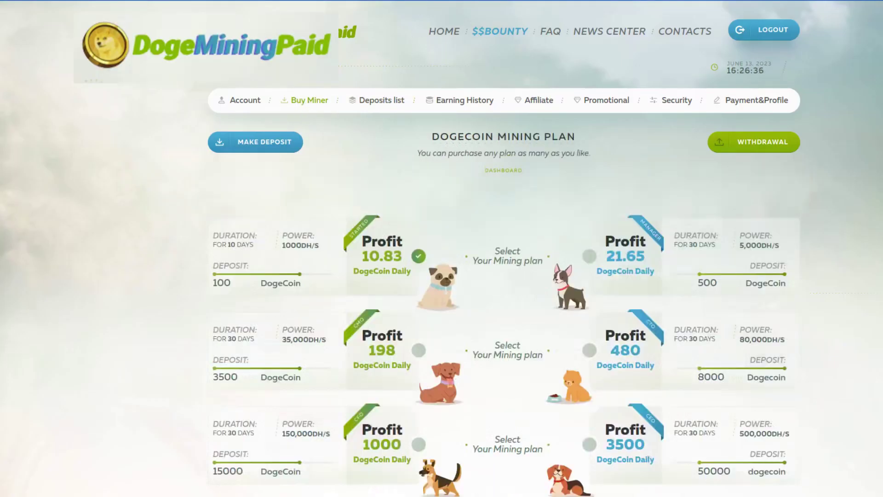
scroll(442, 249, down, 5)
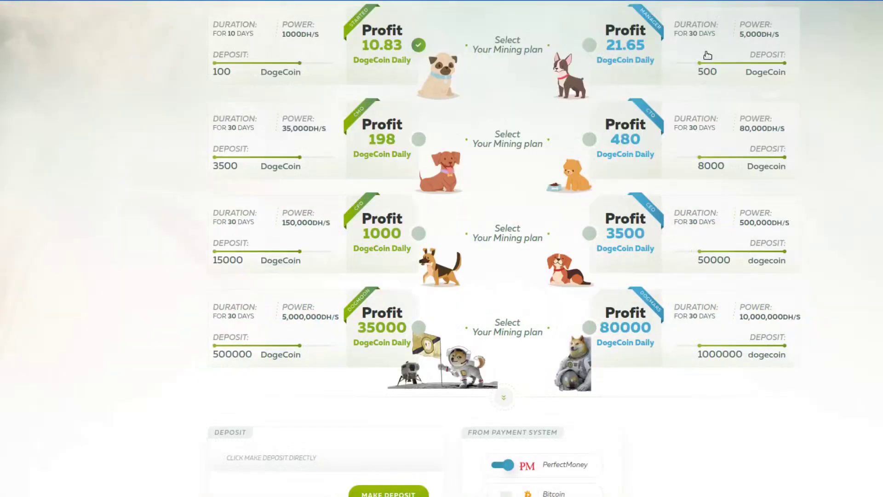
click(589, 46)
scroll(592, 48, down, 7)
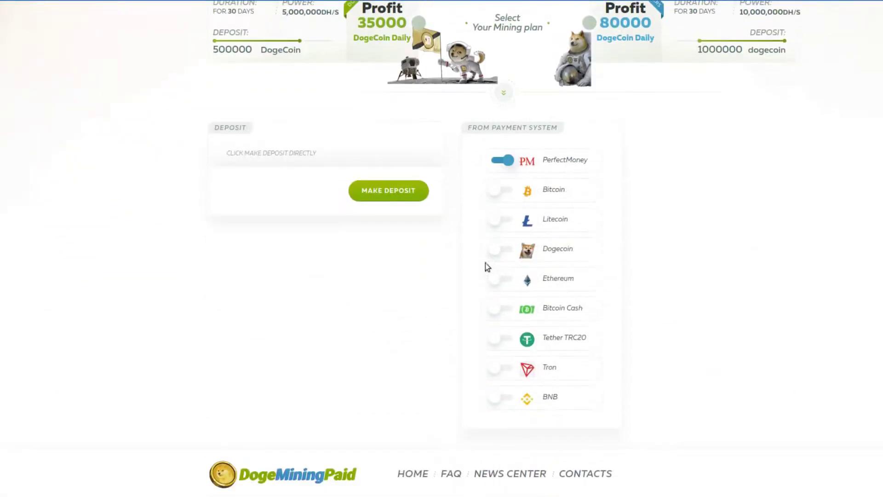
click(496, 252)
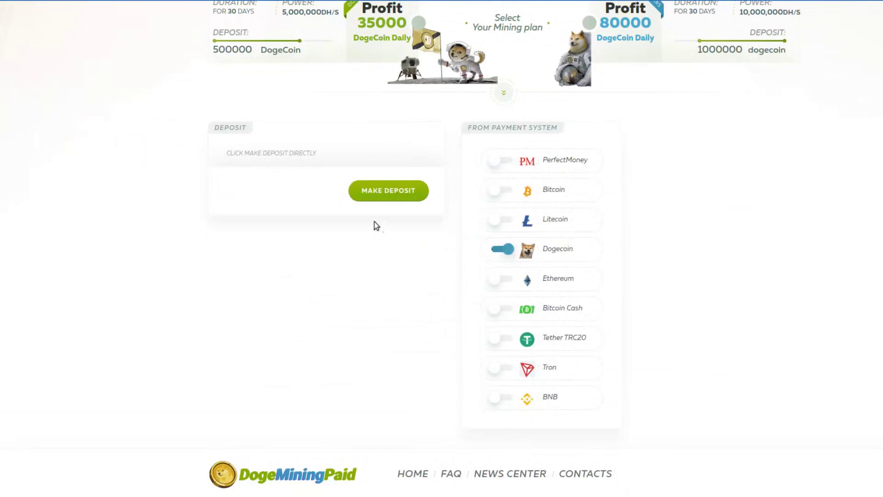
click(375, 194)
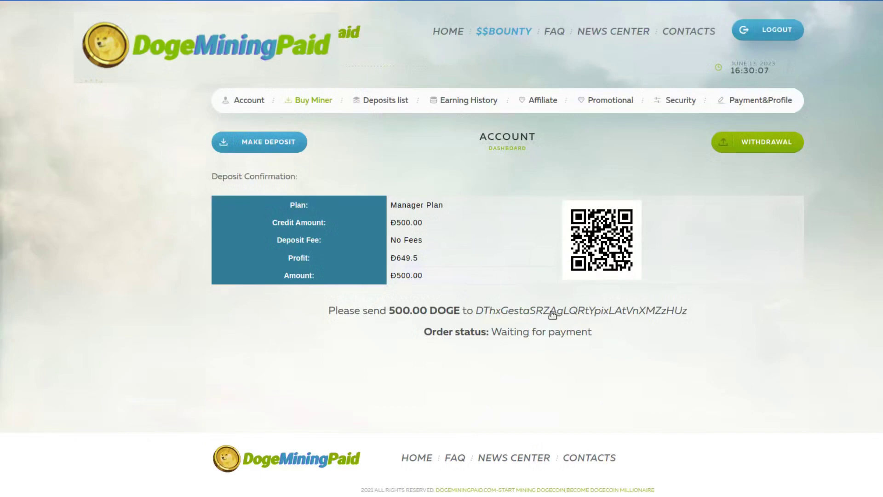
Step: Copy the order's payment address and paste it as the Dogecoin address of a DOGE withdrawal in Payeer
double_click(671, 316)
key(ctrl+c)
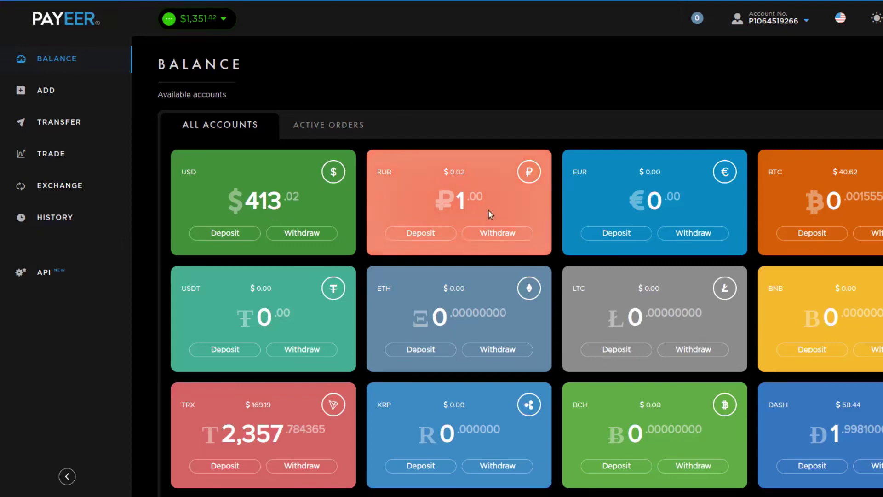
scroll(490, 197, down, 5)
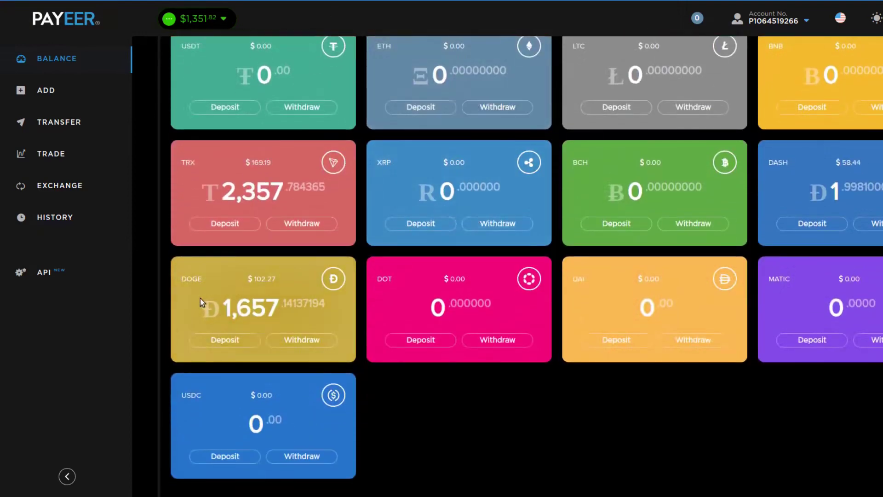
click(296, 342)
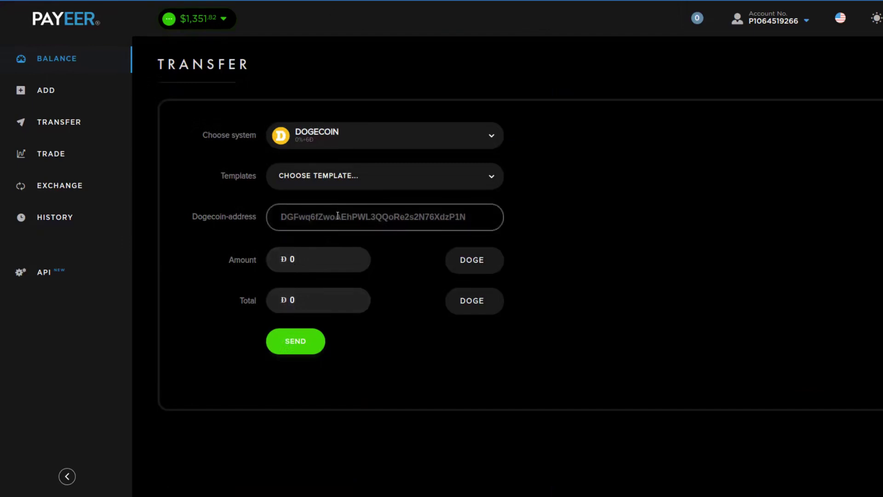
key(ctrl+v)
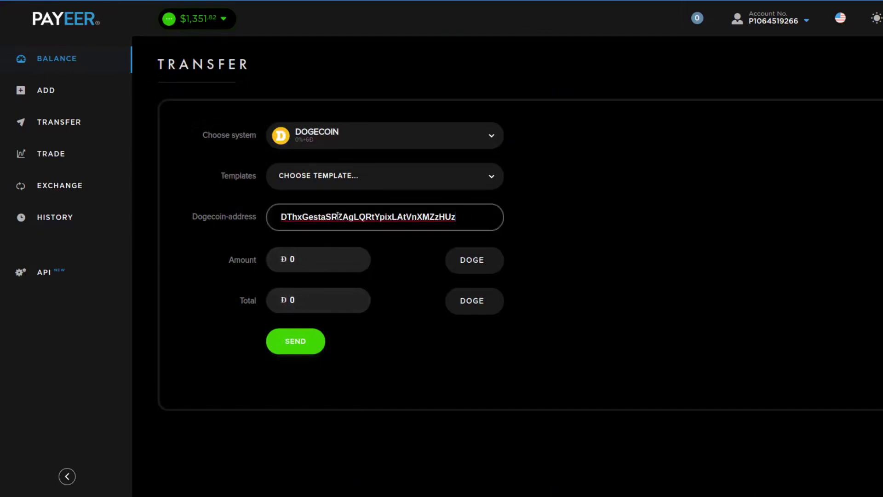
Step: Set the transfer amount to 500 DOGE, send it, and open the transaction history
click(317, 263)
text(500)
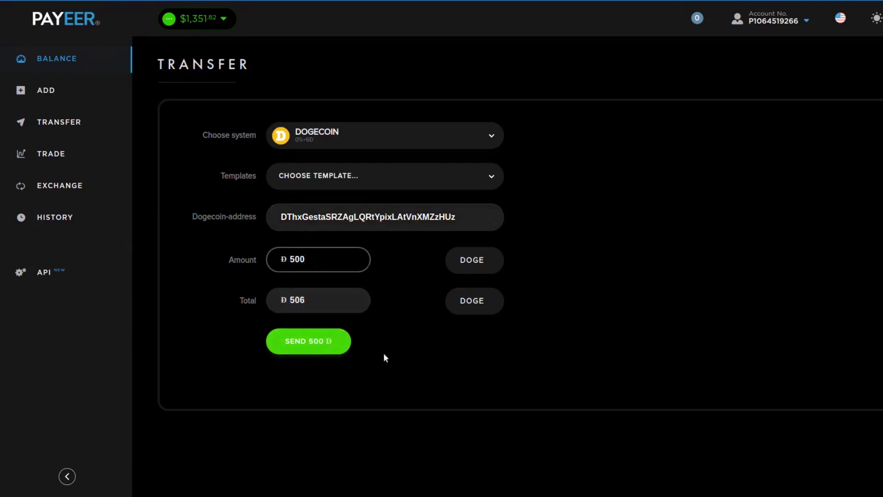
click(302, 341)
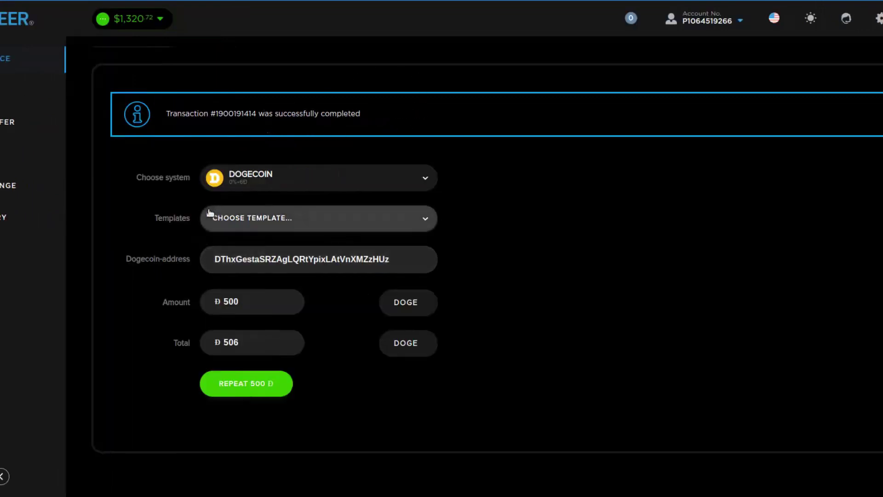
click(4, 217)
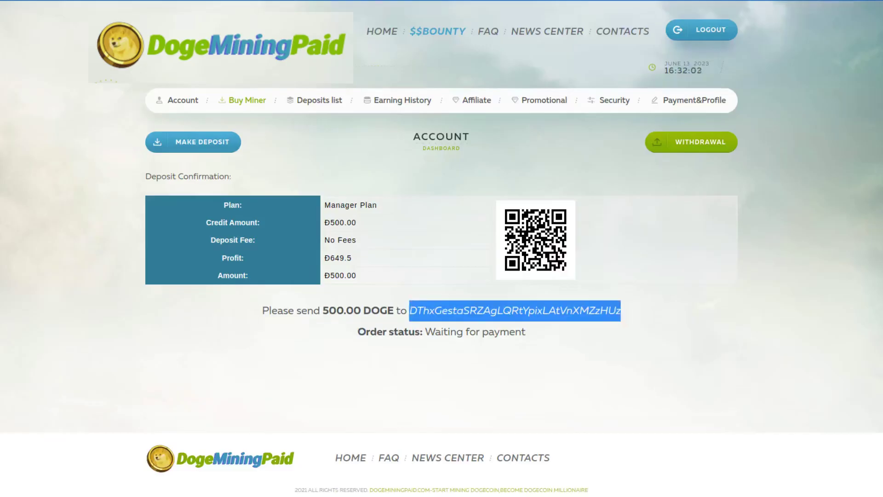
Step: Return to the DogeMiningPaid deposit confirmation and check the order status of the Manager Plan
click(349, 372)
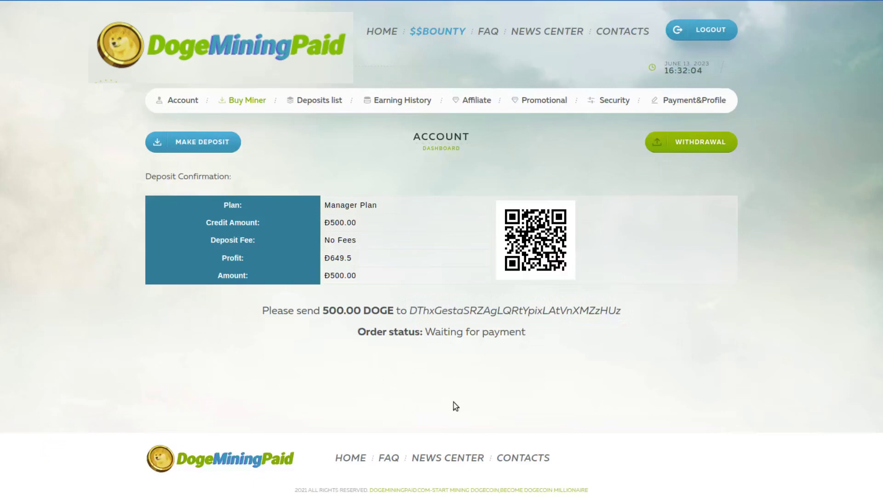
double_click(434, 330)
click(501, 354)
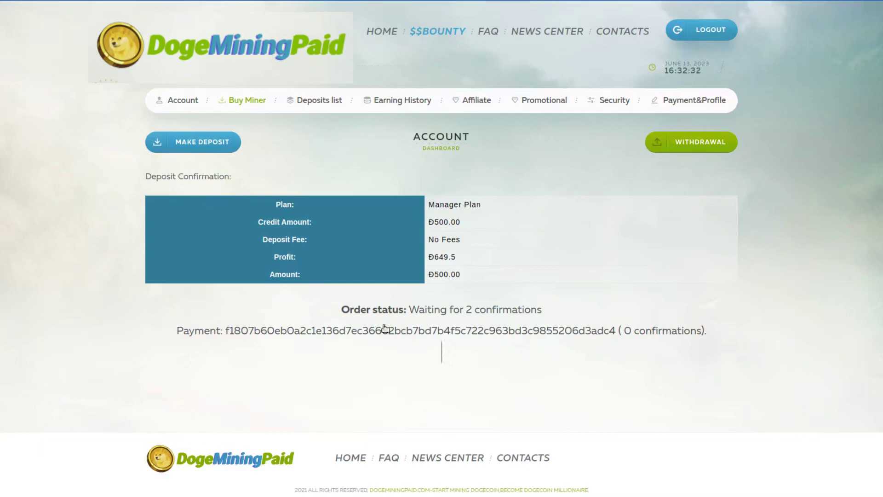
Step: Open the deposits list and highlight the date and expiry of the newest Manager Plan deposit
click(313, 102)
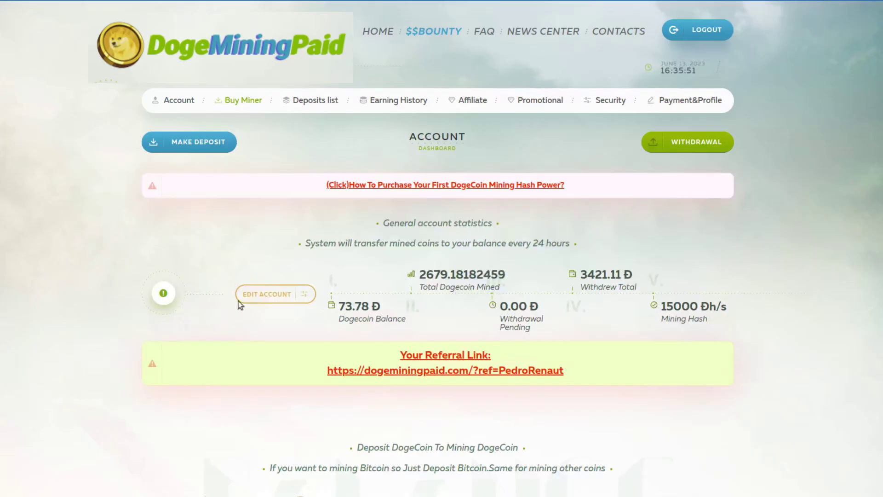
click(317, 102)
scroll(437, 247, down, 5)
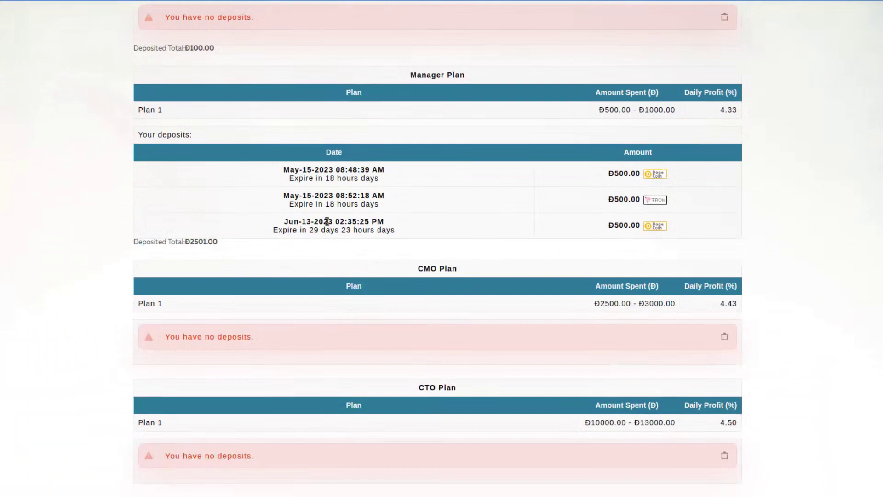
drag(260, 220, 373, 234)
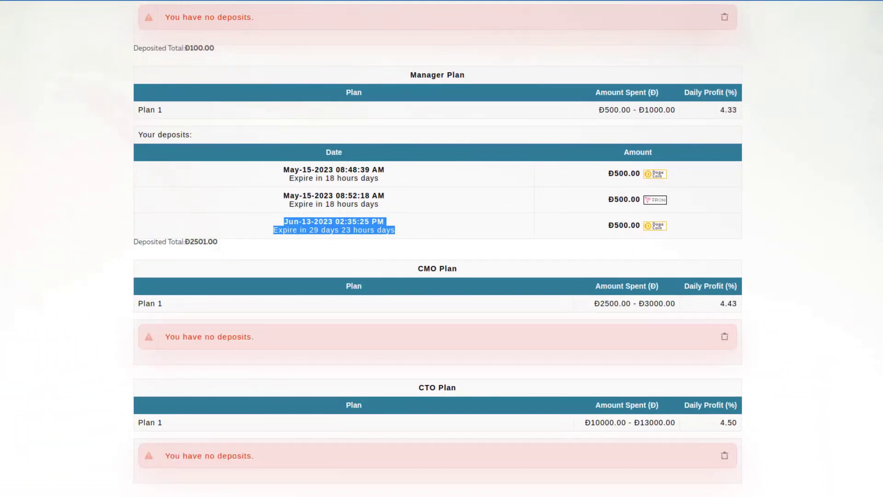
Step: Open the page with the available Dogecoin mining plans
scroll(335, 222, up, 5)
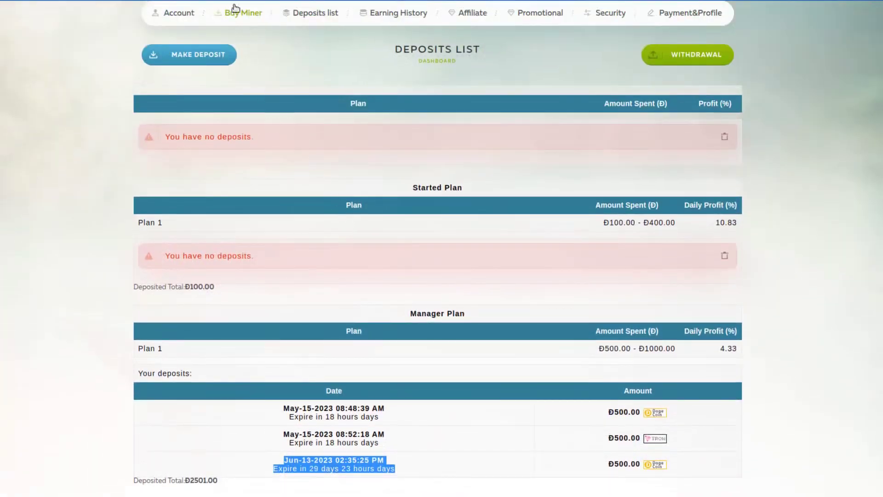
click(239, 14)
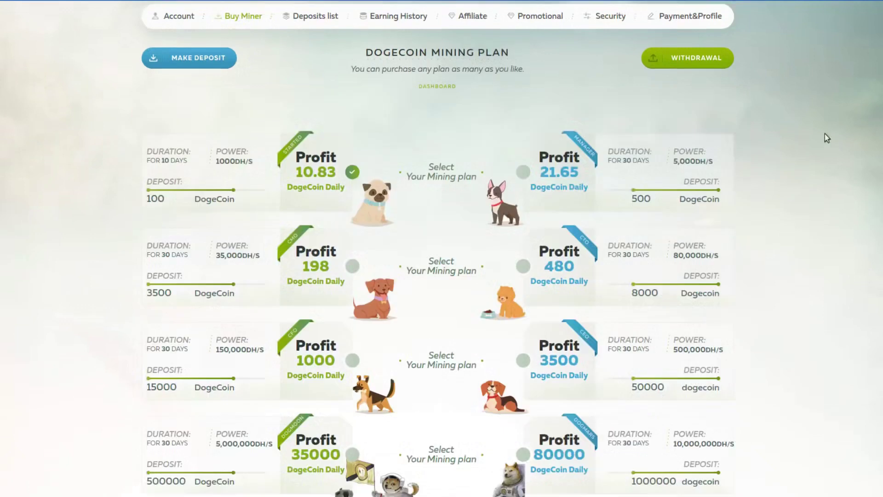
Step: Select the 500 DOGE Manager mining plan with Tron as the payment system and create the deposit order
click(523, 171)
scroll(523, 171, down, 5)
scroll(438, 248, down, 4)
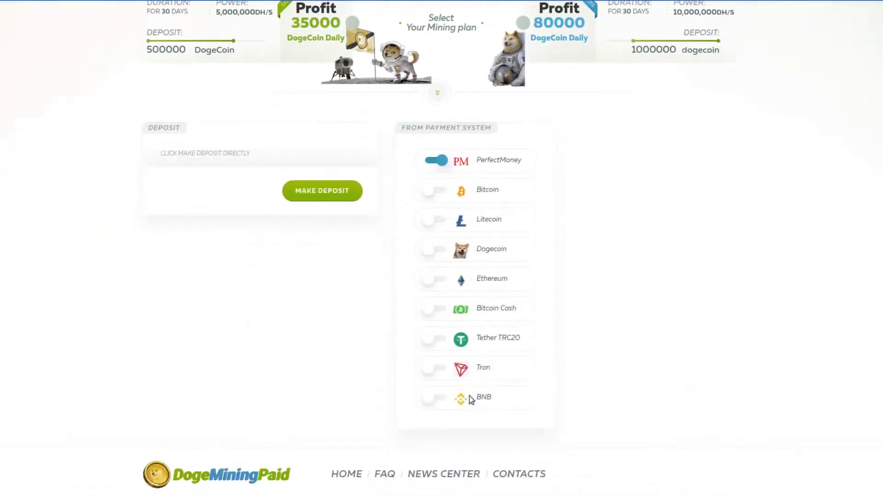
click(428, 368)
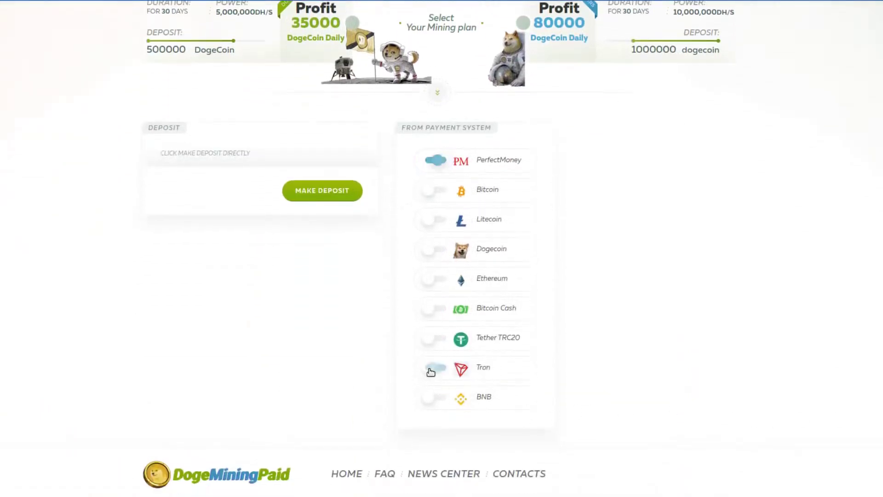
click(305, 192)
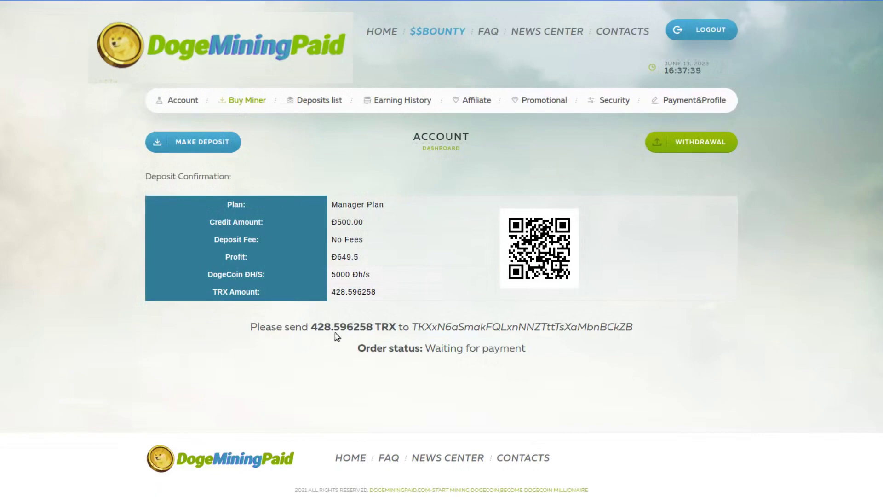
Step: Copy the deposit's TRX address, switch to Payeer, and enter it as the recipient of a withdrawal from the TRX account
double_click(413, 328)
key(ctrl+c)
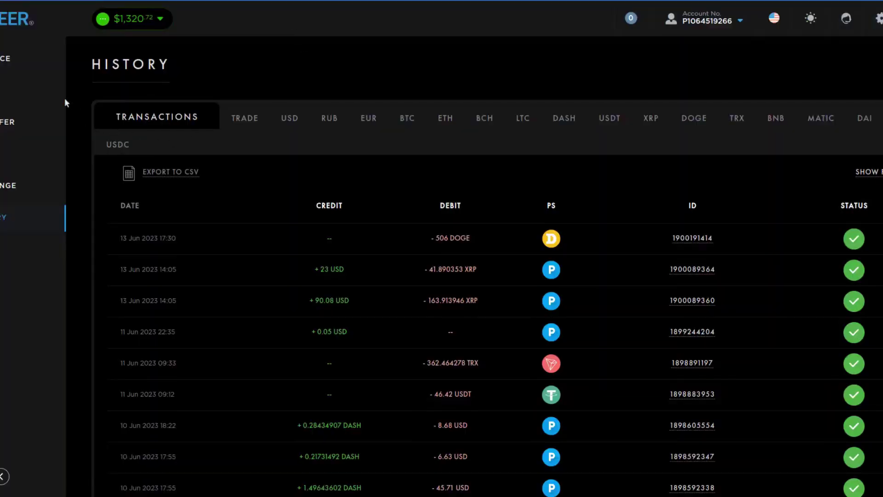
click(5, 62)
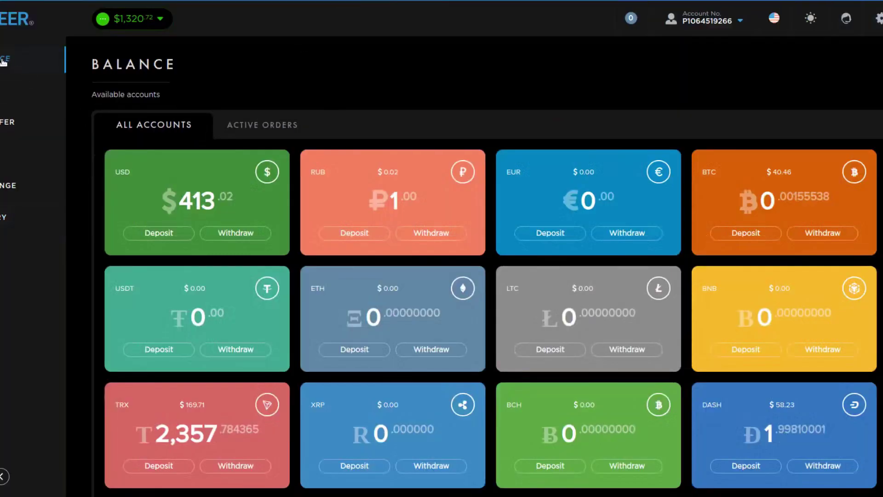
scroll(269, 190, down, 4)
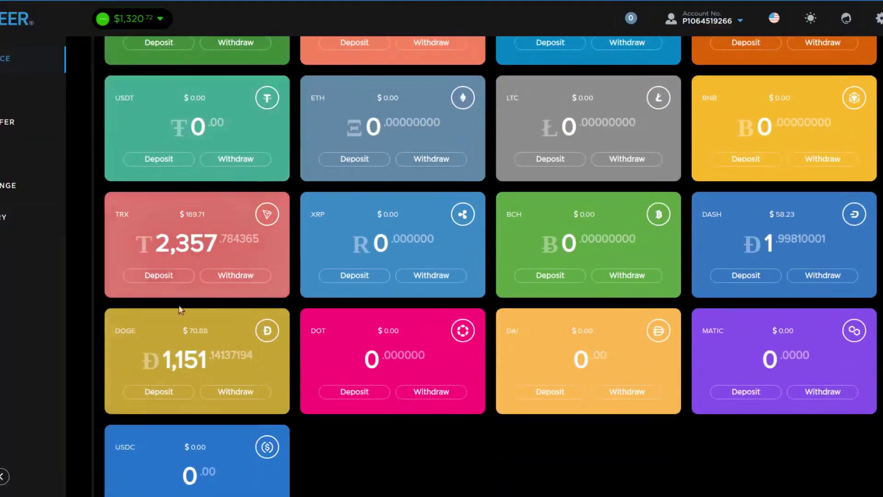
click(223, 273)
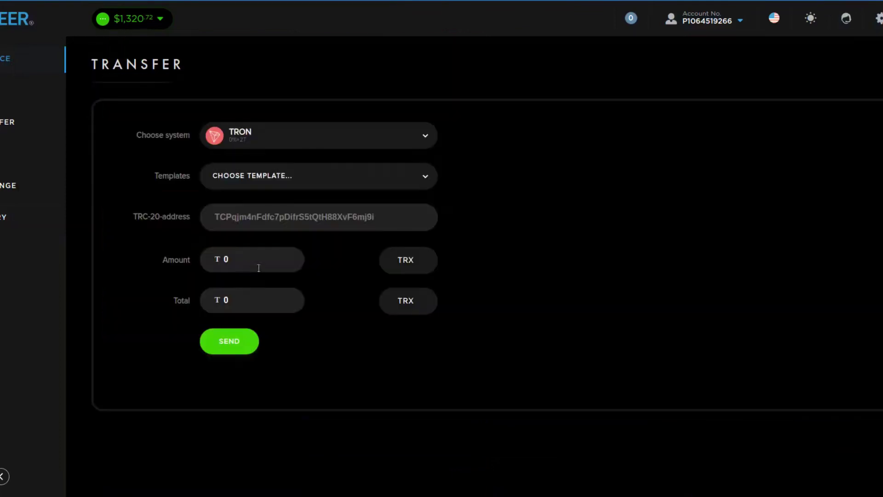
click(299, 220)
key(ctrl+v)
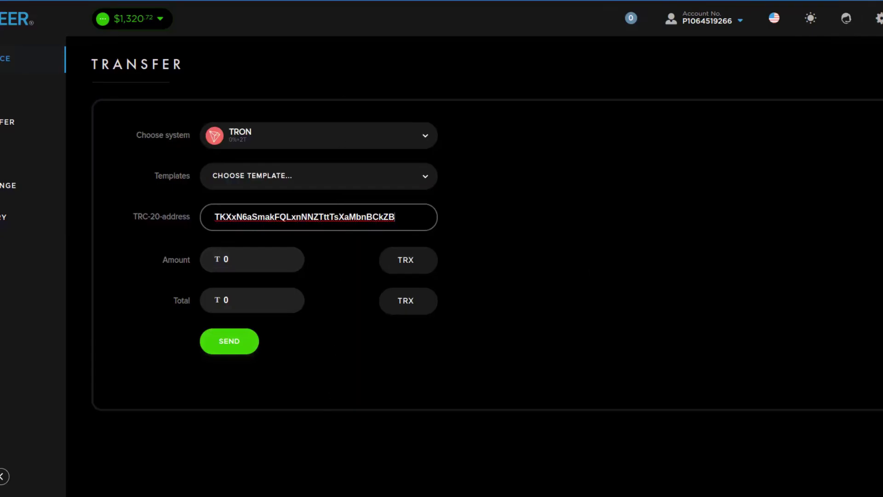
Step: Copy the requested TRX amount from the DogeMiningPaid deposit confirmation, set the Payeer transfer amount to 428.596258 TRX, and send it
key(alt+Tab)
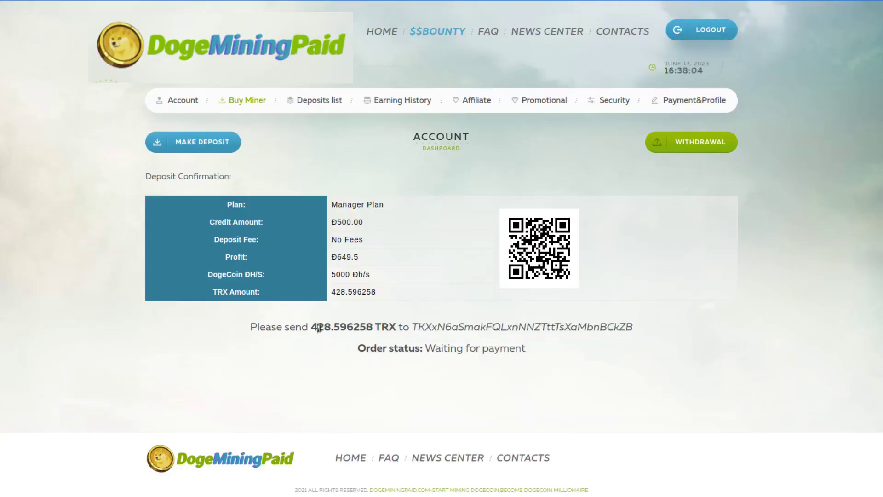
double_click(320, 328)
key(ctrl+c)
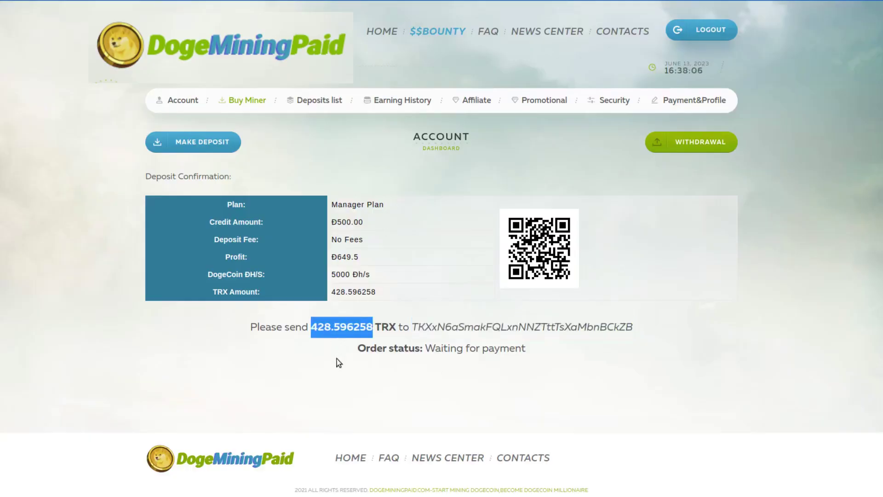
key(alt+Tab)
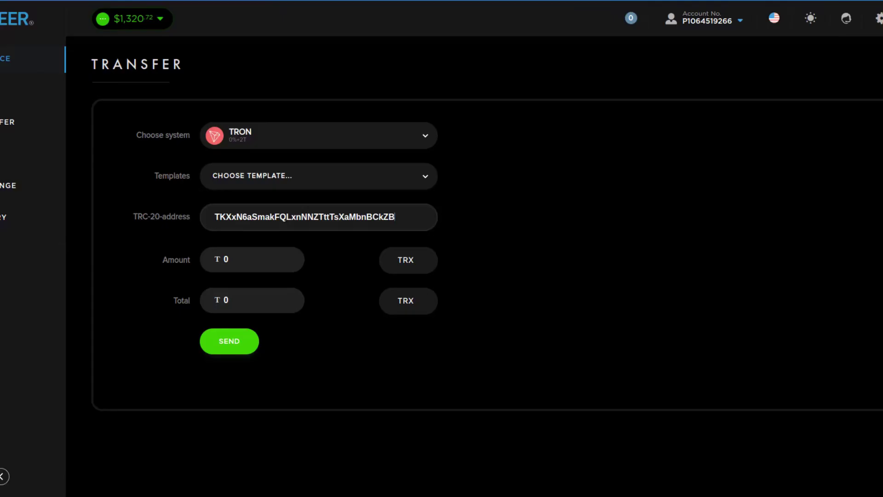
click(249, 264)
key(ctrl+a)
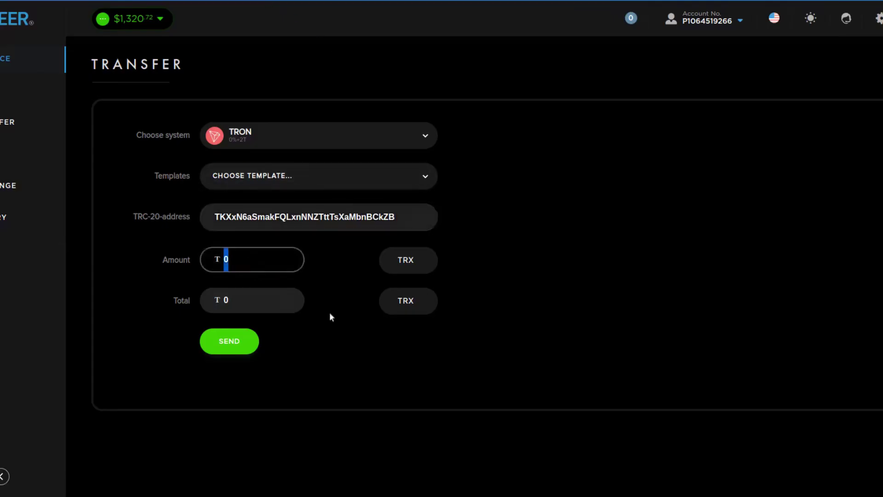
key(ctrl+v)
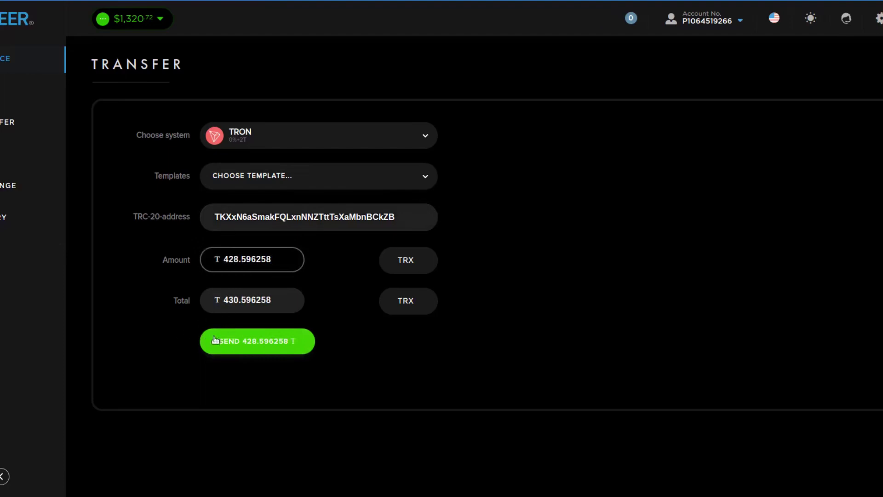
click(234, 340)
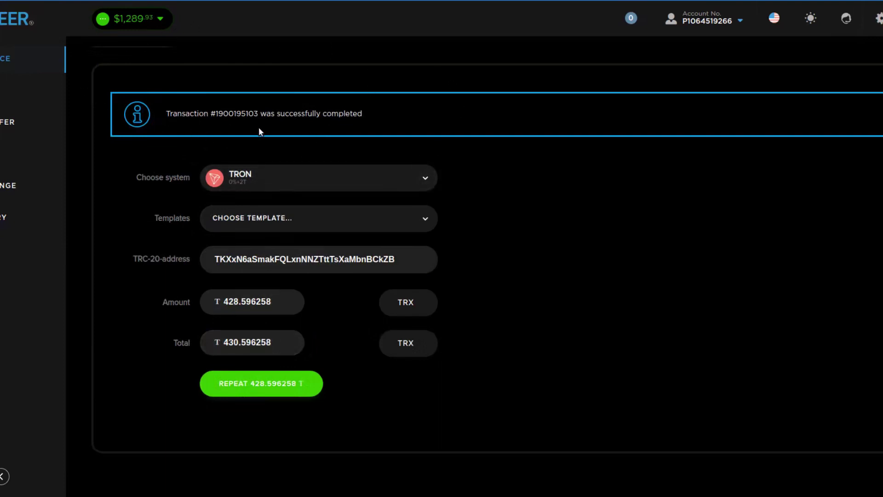
Step: Check the Payeer transaction history for the transfer and the DogeMiningPaid deposits list for the new Tron-paid Manager Plan deposit
click(3, 220)
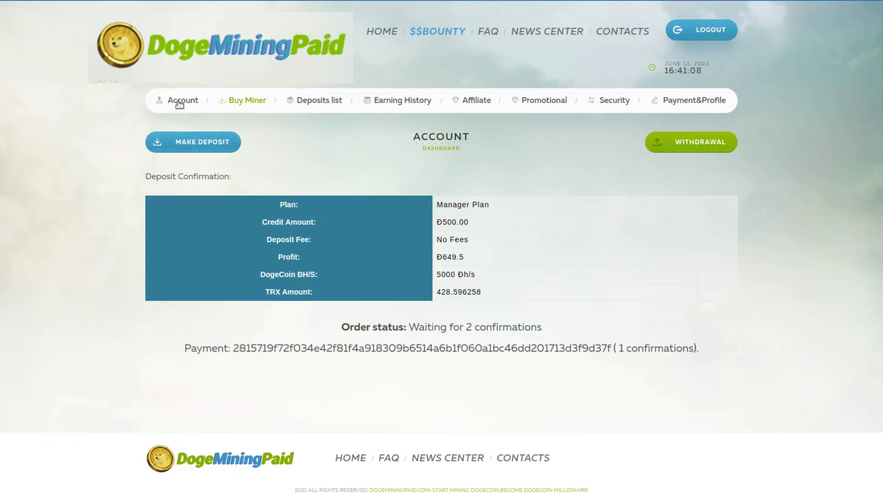
click(179, 101)
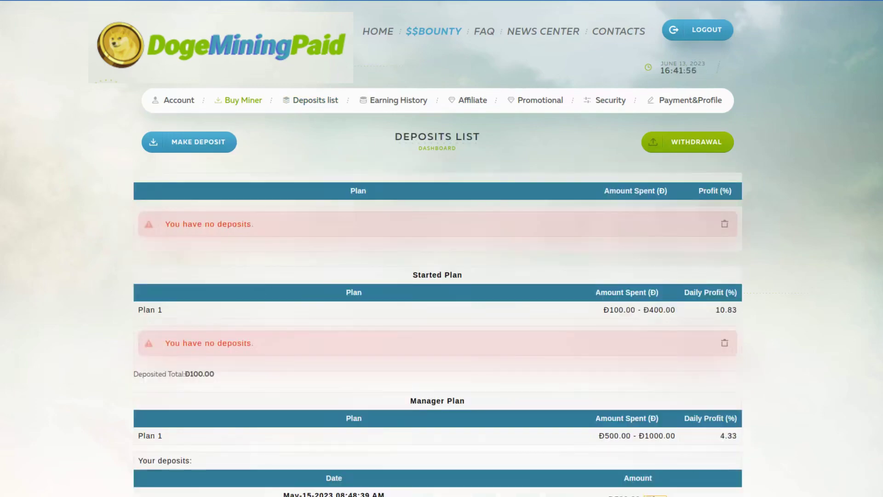
scroll(441, 249, down, 10)
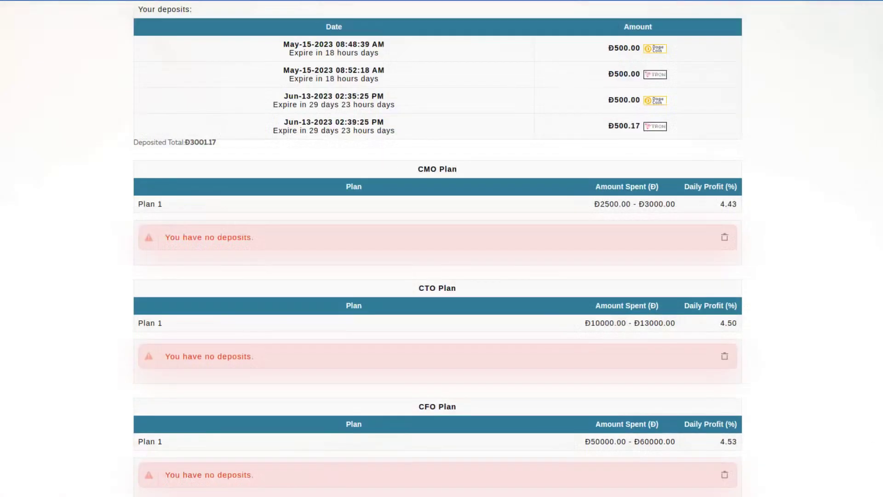